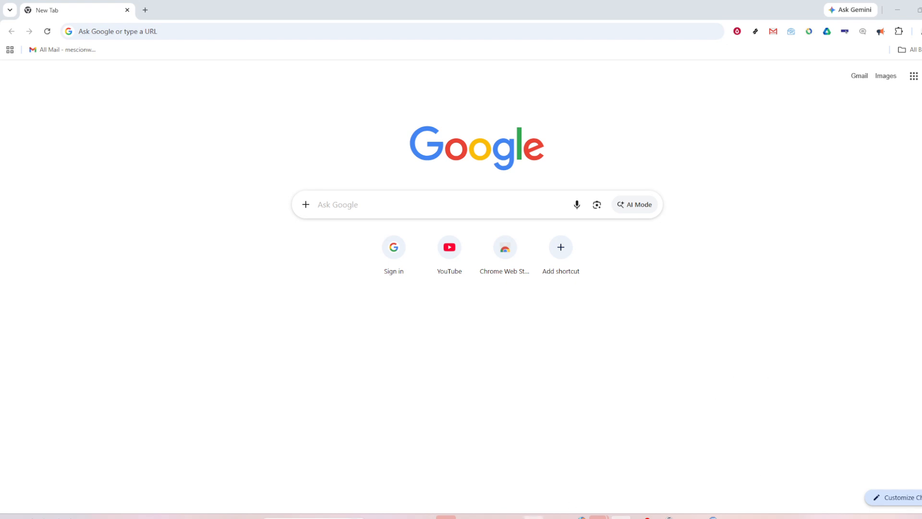
# Switch to the Excel workbook and widen column C so the Duration (Days) header fits on one line.
pyautogui.click(621, 517)
pyautogui.click(377, 360)
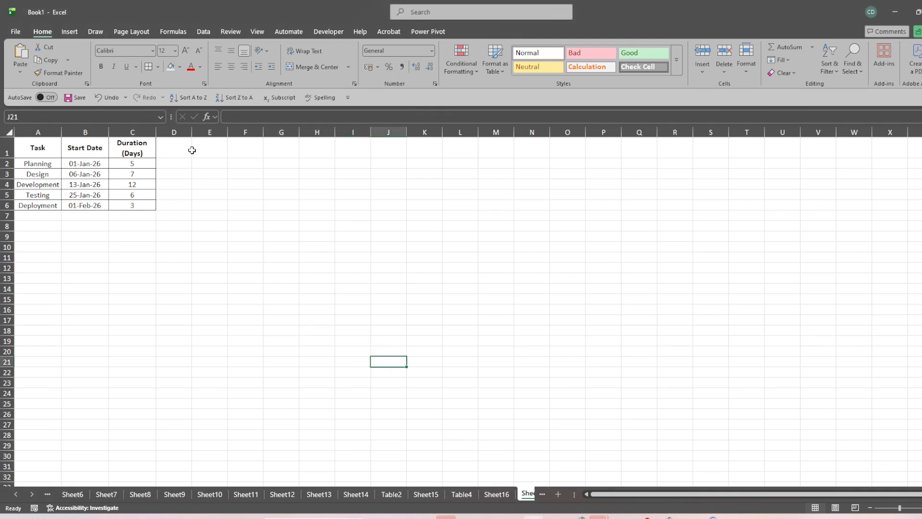
pyautogui.moveTo(155, 130); pyautogui.dragTo(166, 133)
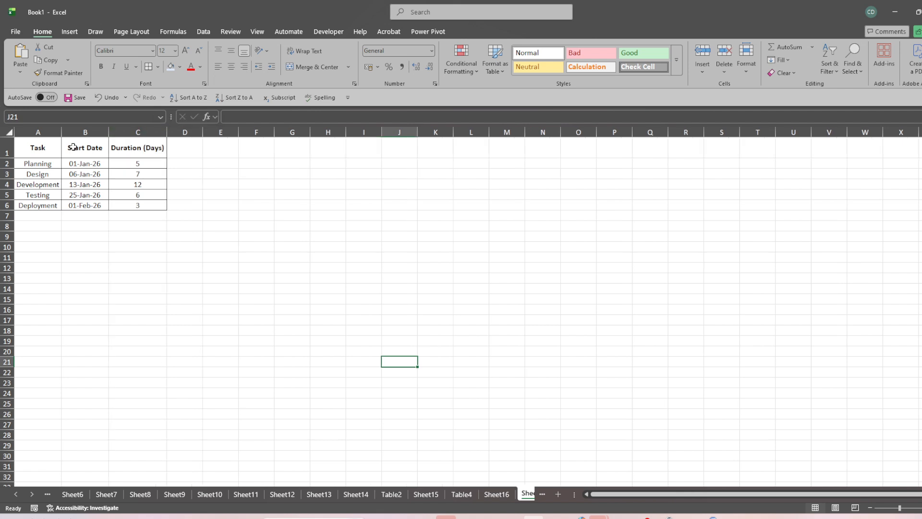
pyautogui.click(95, 223)
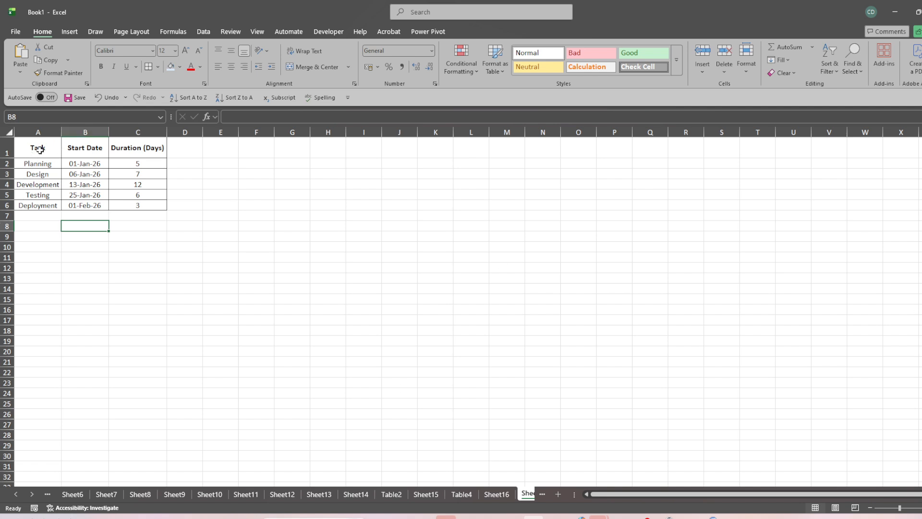
# Review the Task, Start Date and Duration (Days) columns of the project table in A1:C6.
pyautogui.click(77, 151)
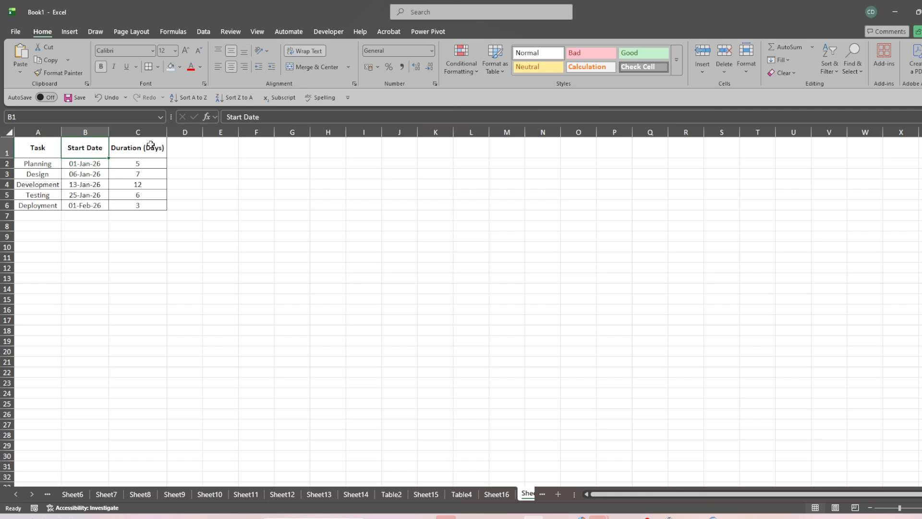
pyautogui.click(124, 149)
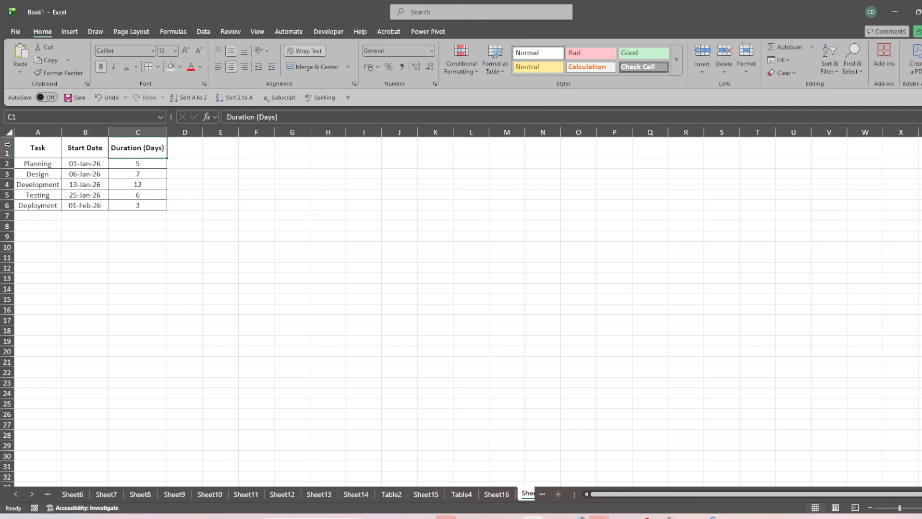
pyautogui.moveTo(32, 146); pyautogui.dragTo(46, 203)
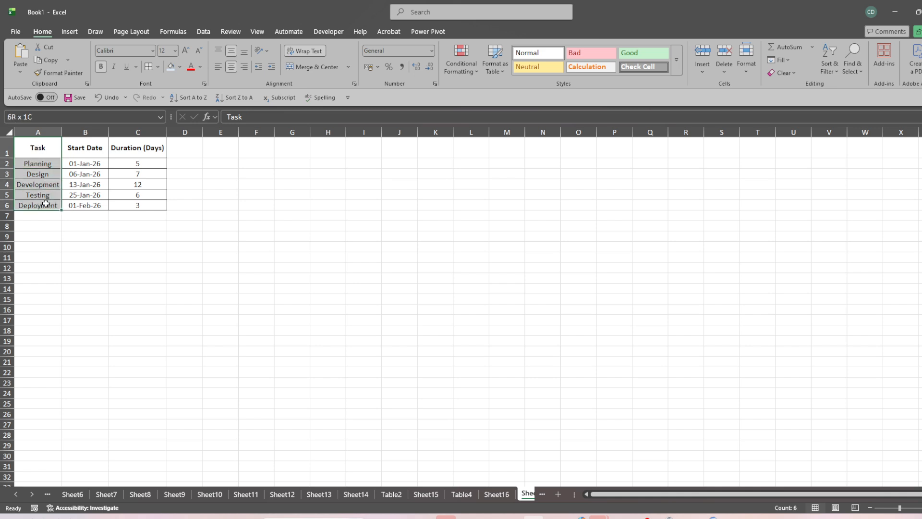
pyautogui.click(45, 143)
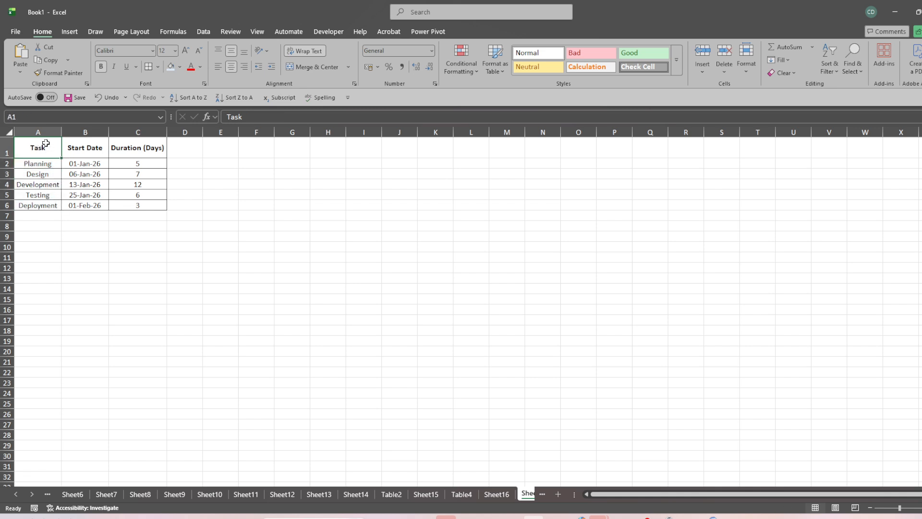
pyautogui.click(72, 152)
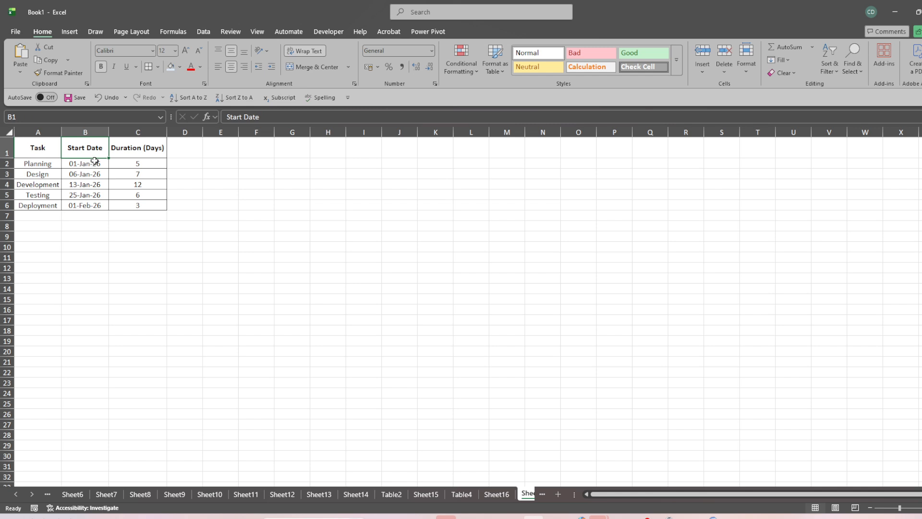
pyautogui.click(118, 150)
pyautogui.click(29, 166)
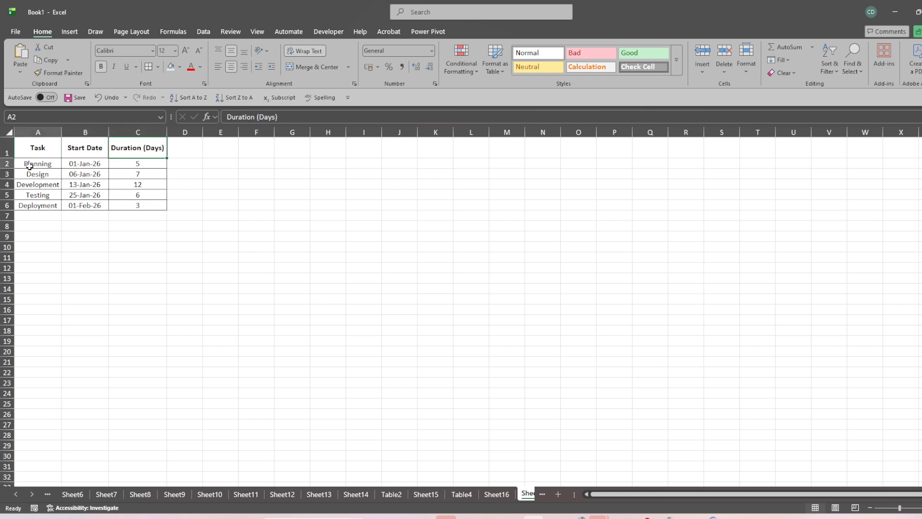
pyautogui.click(33, 148)
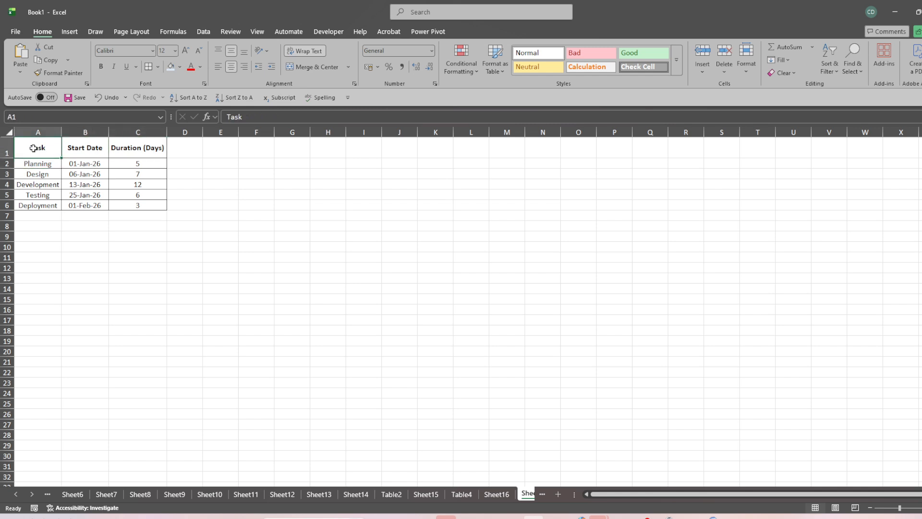
pyautogui.moveTo(33, 148); pyautogui.dragTo(131, 204)
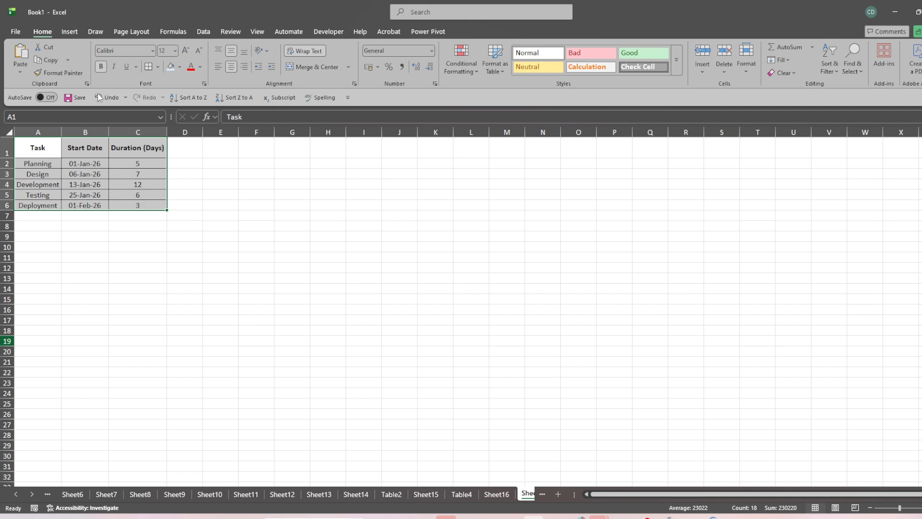
# Insert a 2-D stacked bar chart from the Start Date and Duration (Days) data in B1:C6.
pyautogui.click(80, 151)
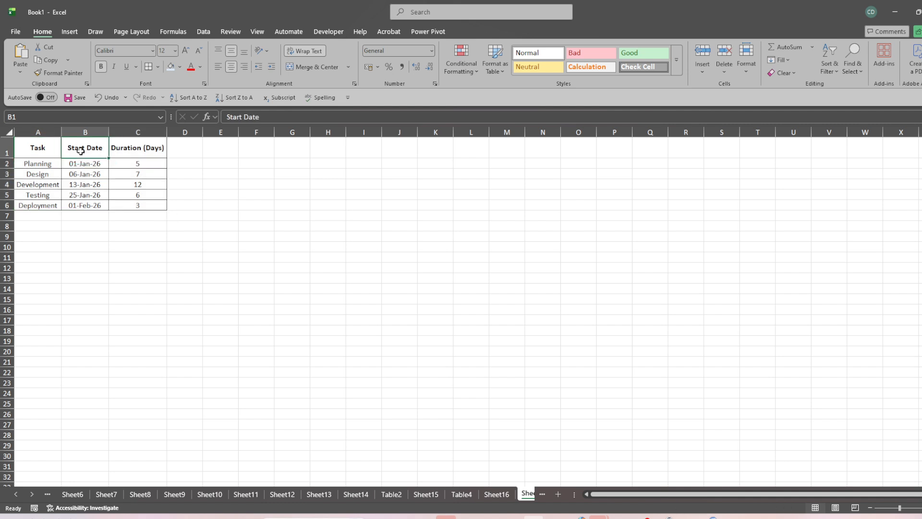
pyautogui.moveTo(77, 147); pyautogui.dragTo(139, 209)
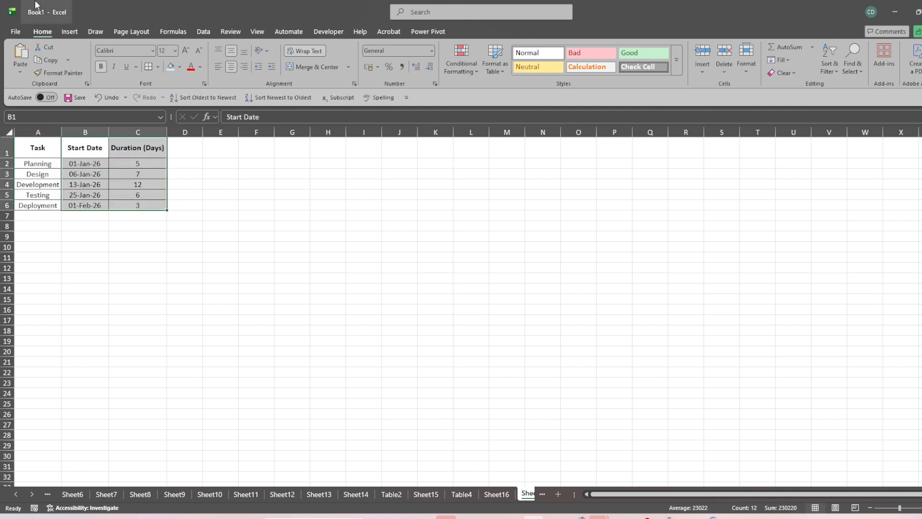
pyautogui.click(69, 32)
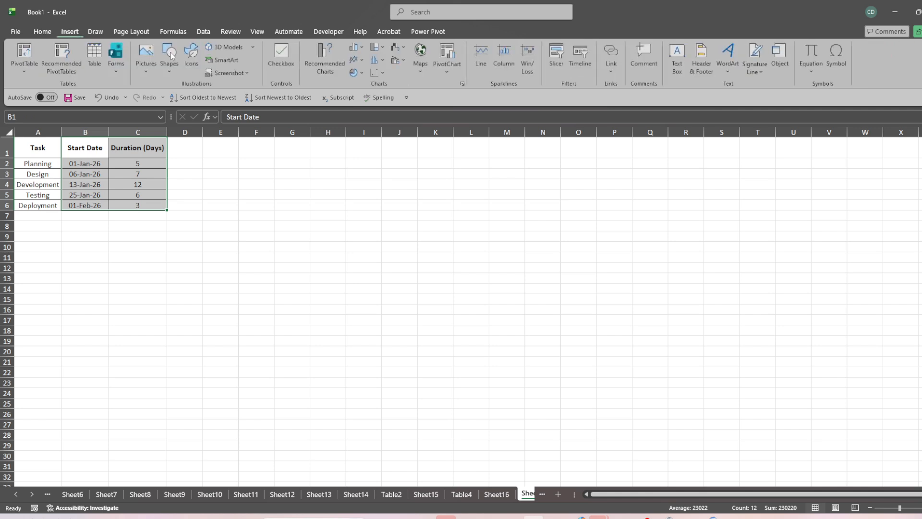
pyautogui.click(363, 47)
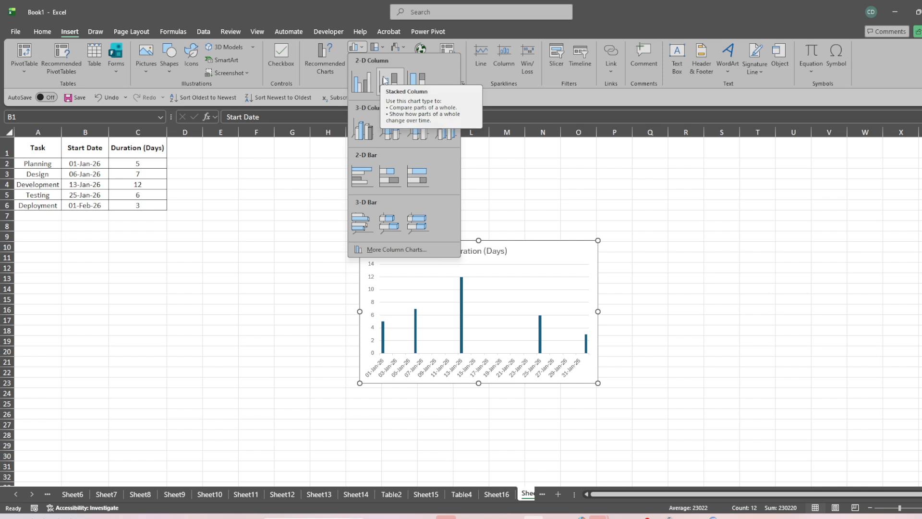
pyautogui.click(384, 177)
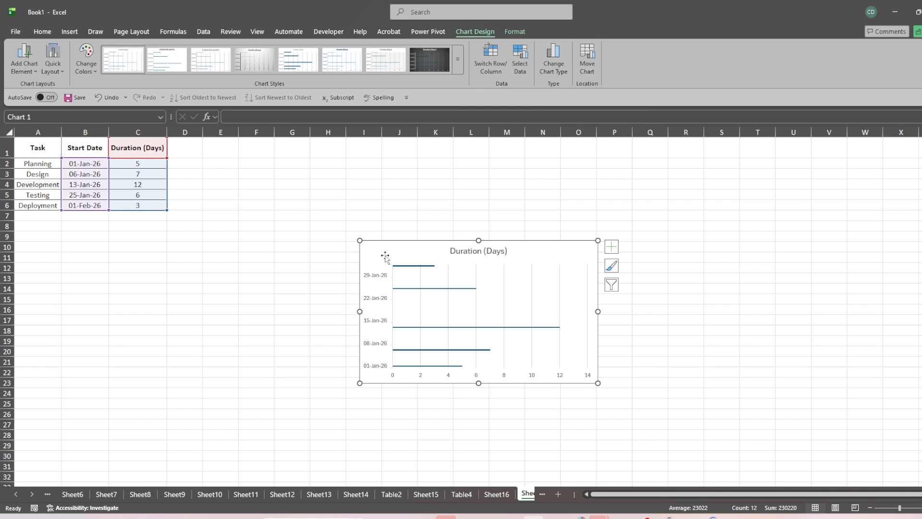
# Edit the chart's Duration (Days) series so its series name refers to the task column, A1:A6.
pyautogui.click(404, 267)
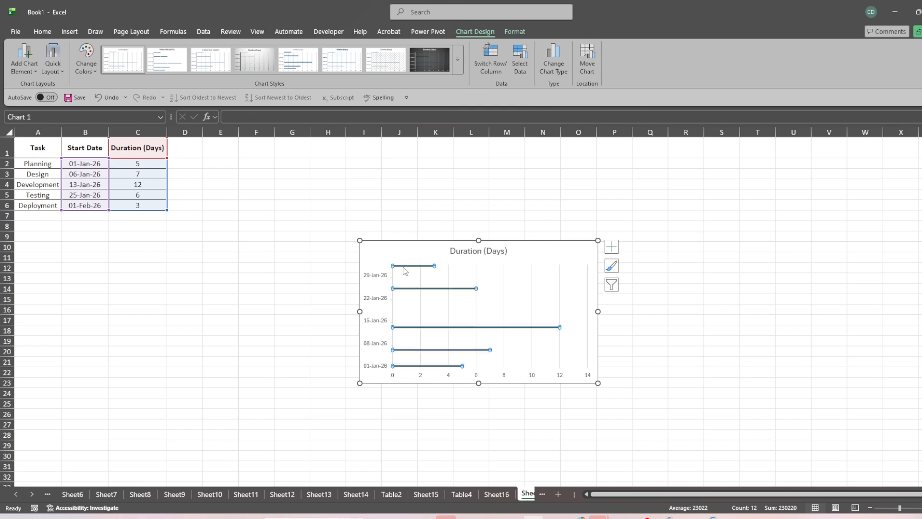
pyautogui.rightClick(404, 269)
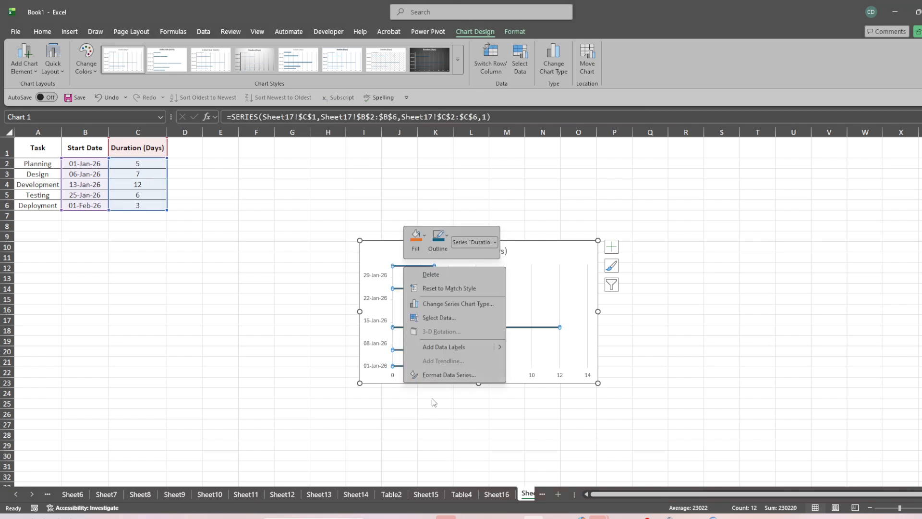
pyautogui.click(445, 317)
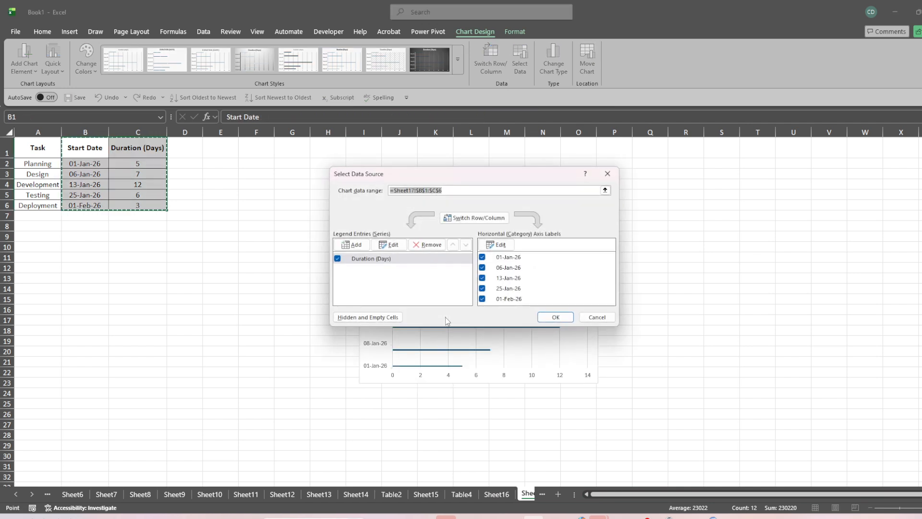
pyautogui.click(392, 248)
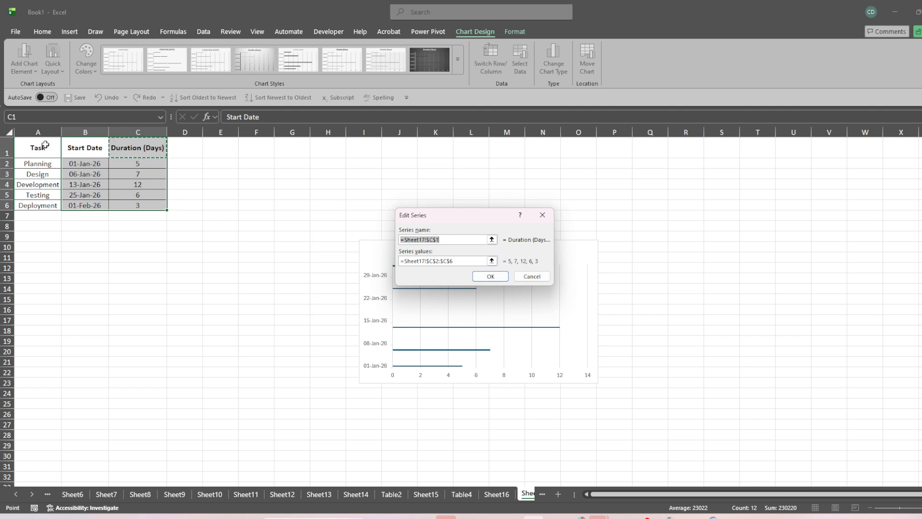
pyautogui.moveTo(45, 146); pyautogui.dragTo(46, 205)
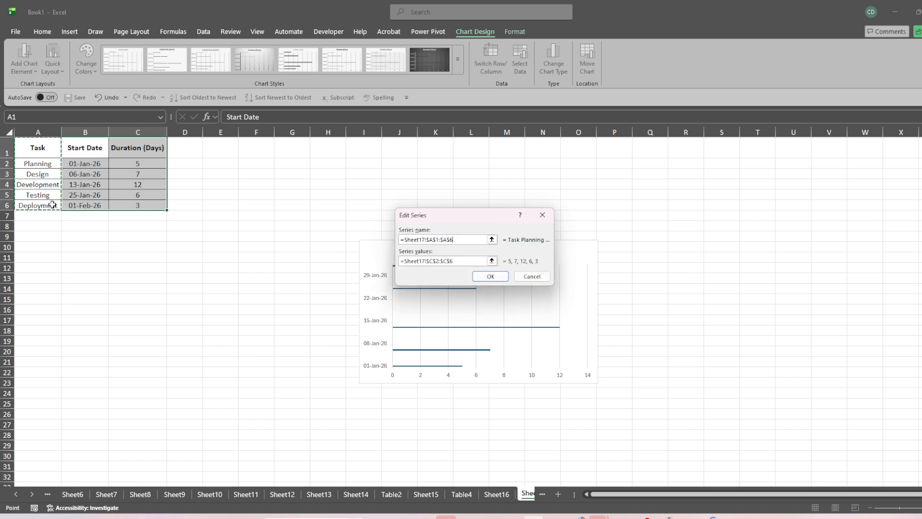
pyautogui.click(490, 276)
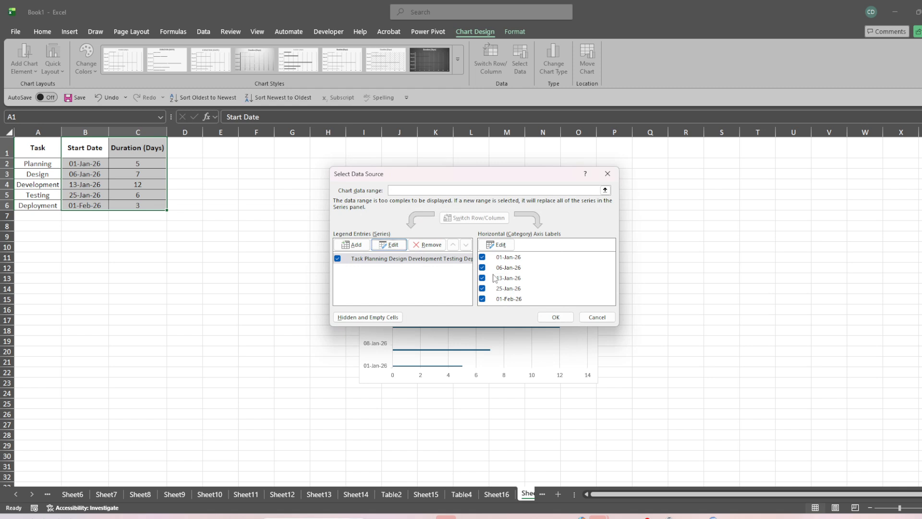
pyautogui.click(555, 317)
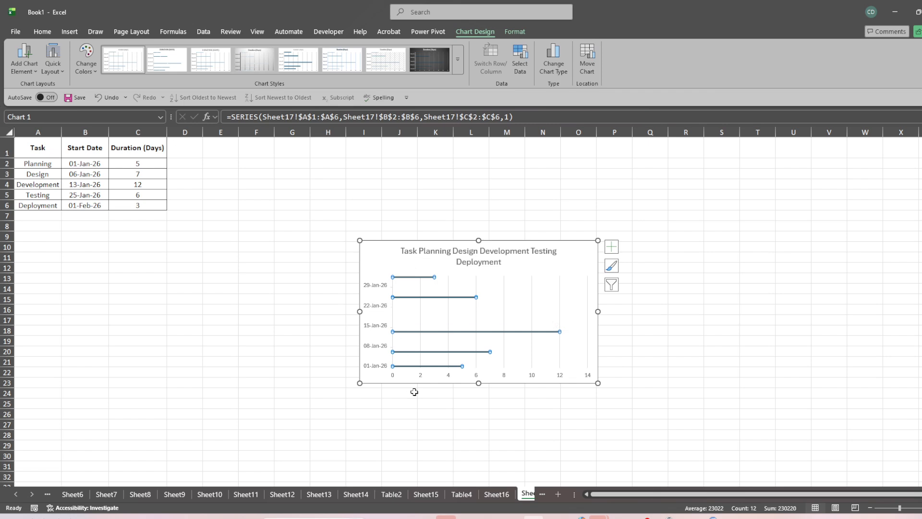
pyautogui.click(376, 292)
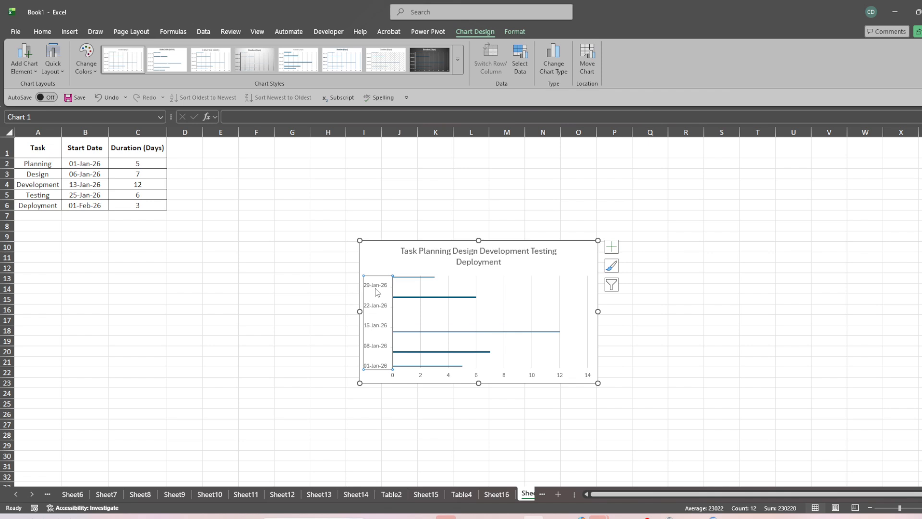
pyautogui.rightClick(376, 291)
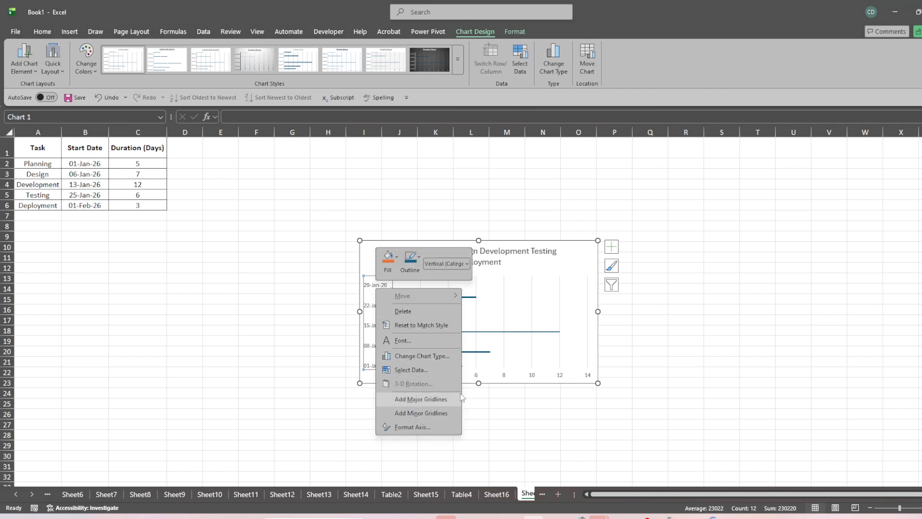
pyautogui.click(502, 375)
pyautogui.click(503, 376)
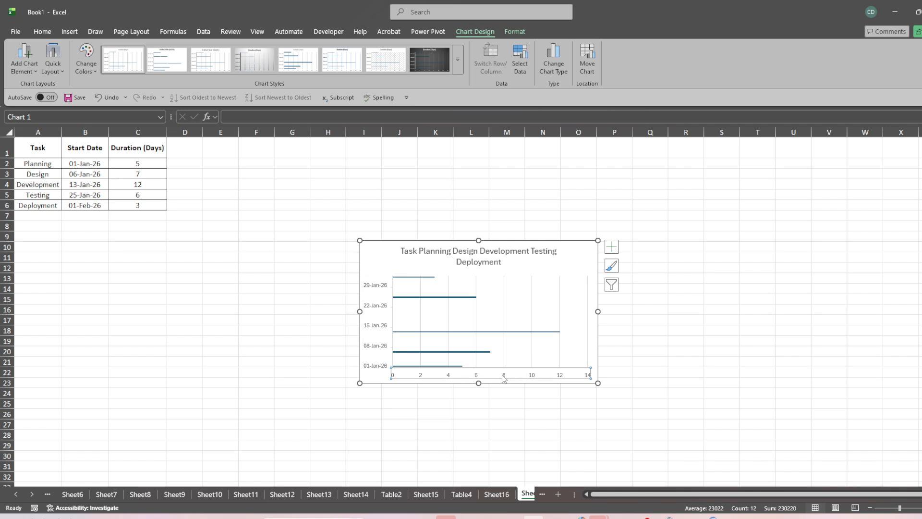
pyautogui.rightClick(504, 378)
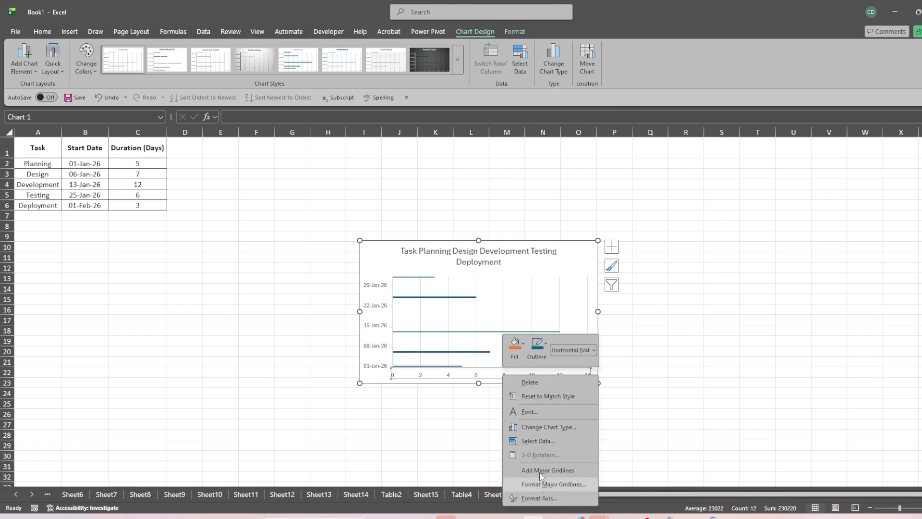
pyautogui.click(408, 377)
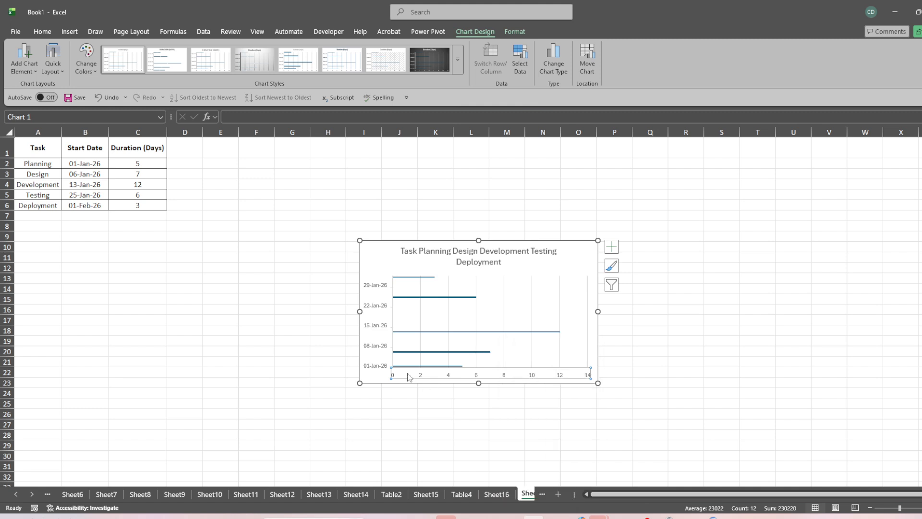
pyautogui.click(545, 294)
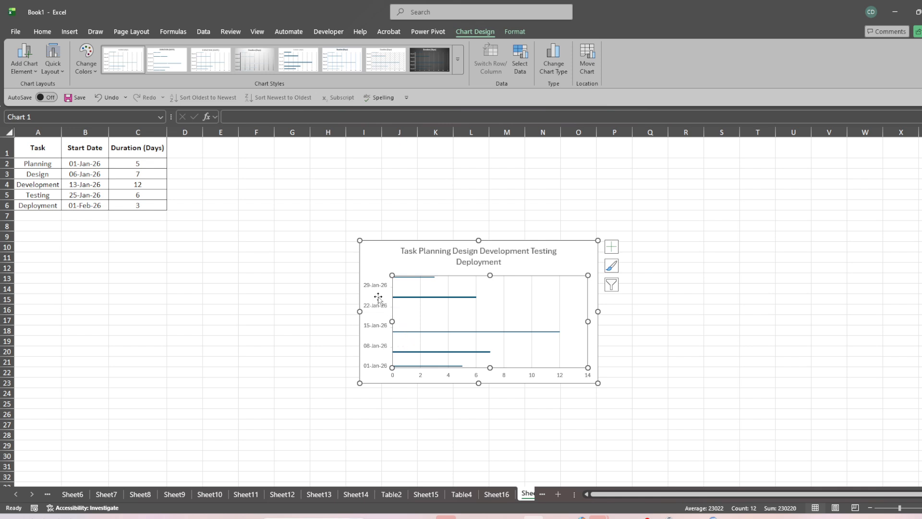
pyautogui.rightClick(411, 296)
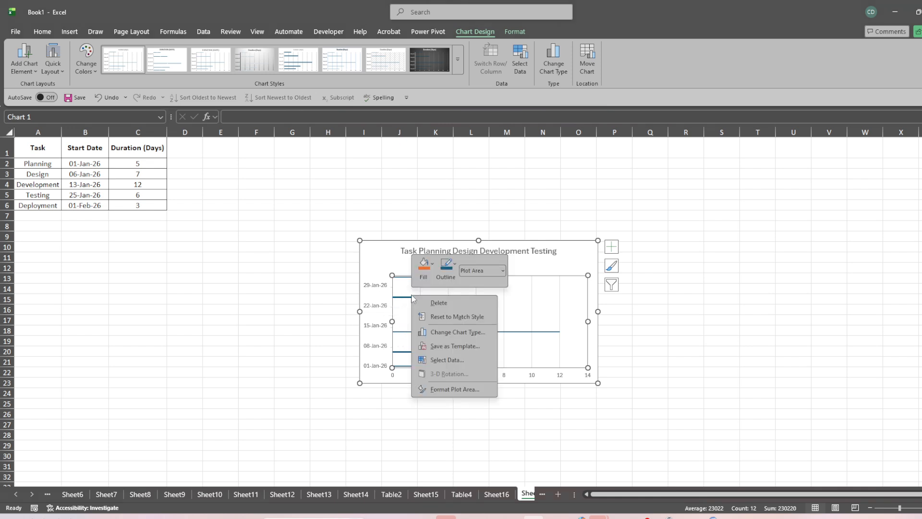
pyautogui.click(539, 339)
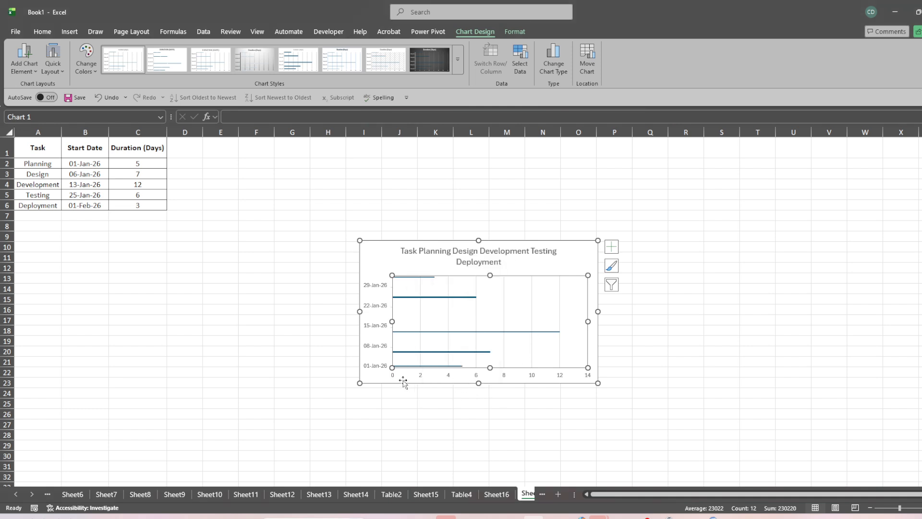
# Format the chart's horizontal value axis to show its values in reverse order.
pyautogui.click(420, 376)
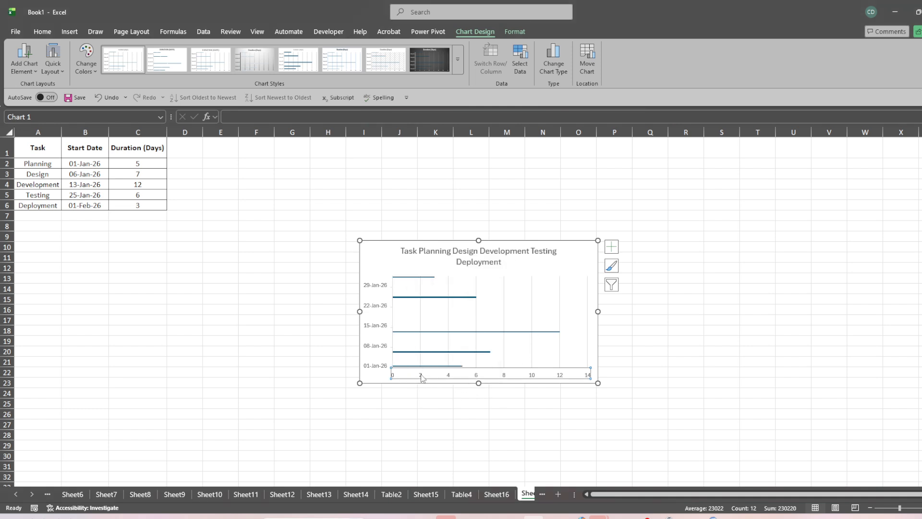
pyautogui.rightClick(422, 377)
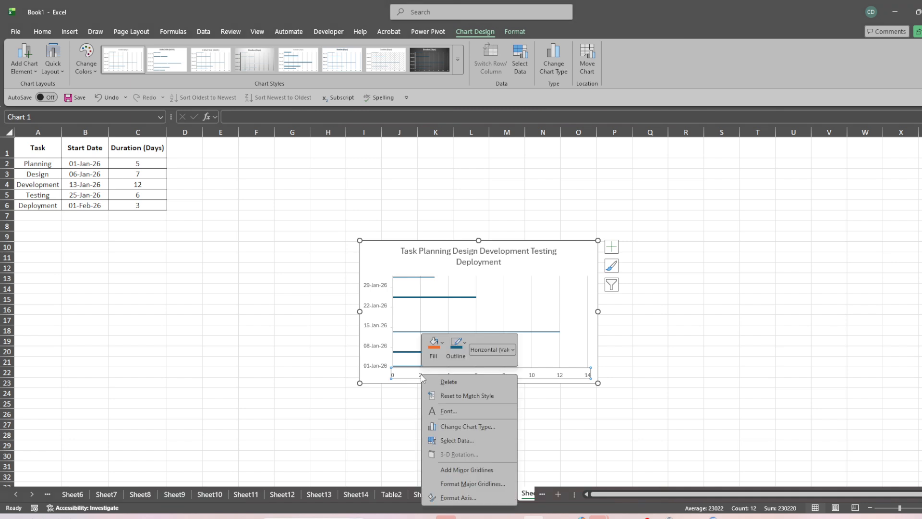
pyautogui.click(458, 498)
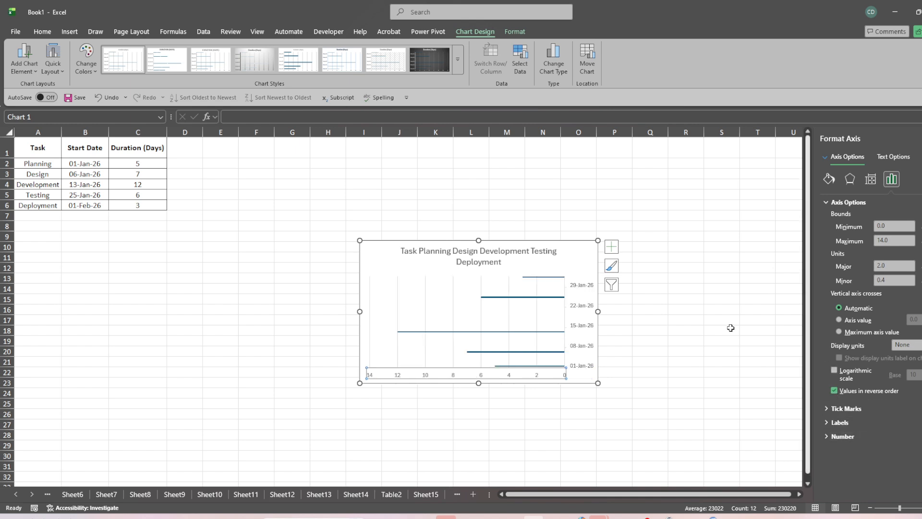
# Try Months as the major unit of the chart's vertical date axis, and set it back to Days.
pyautogui.click(571, 289)
pyautogui.rightClick(571, 289)
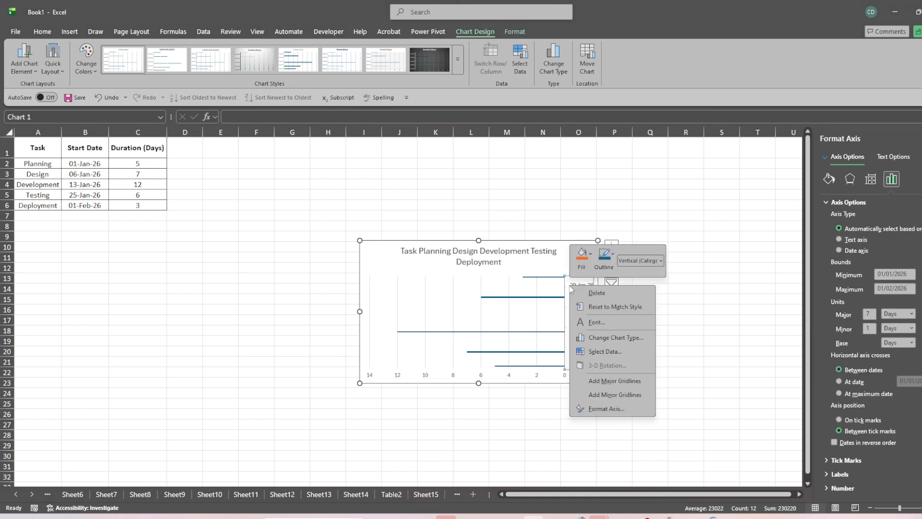
pyautogui.click(619, 408)
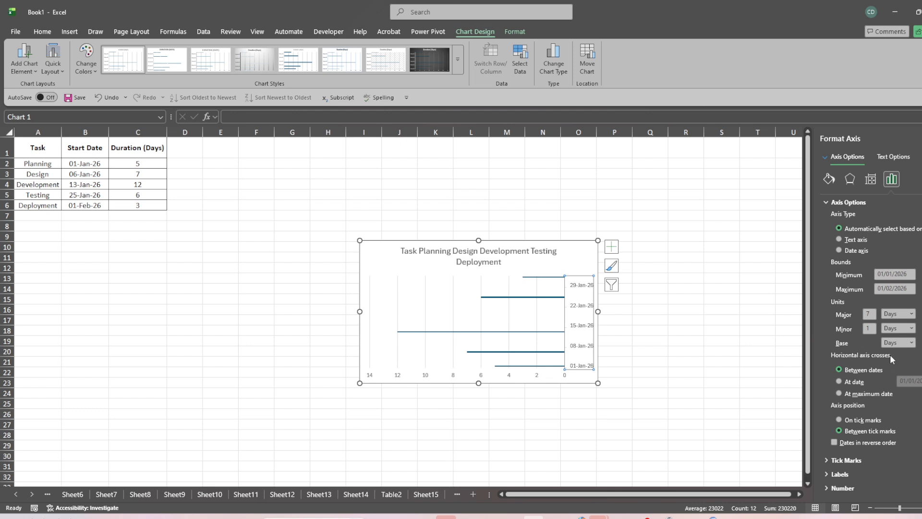
pyautogui.click(912, 315)
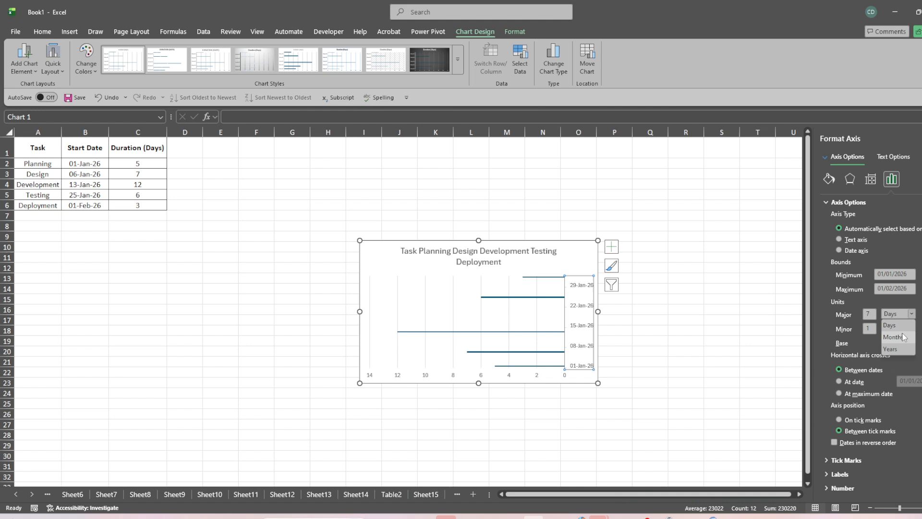
pyautogui.click(903, 337)
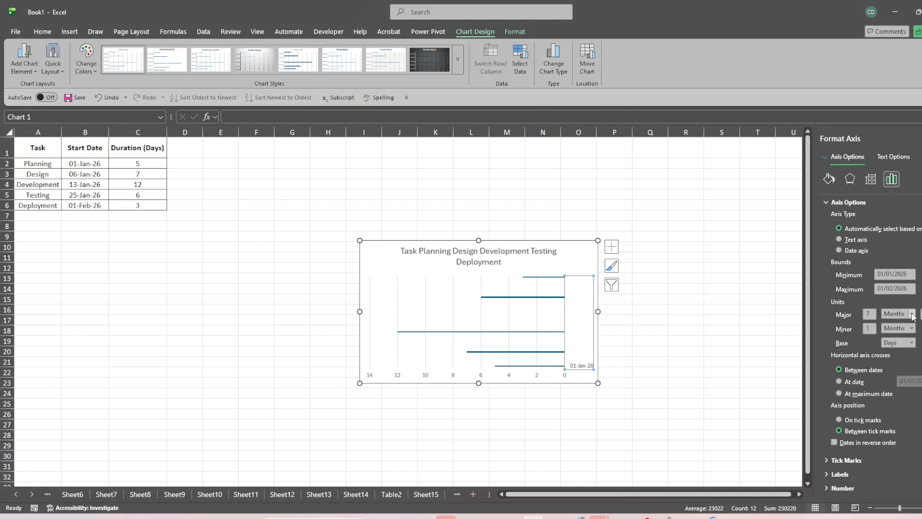
pyautogui.click(912, 314)
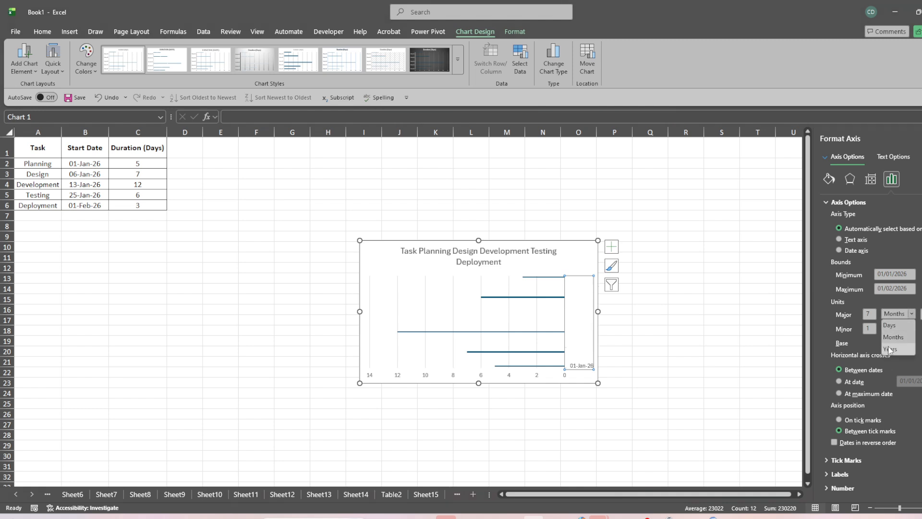
pyautogui.click(889, 325)
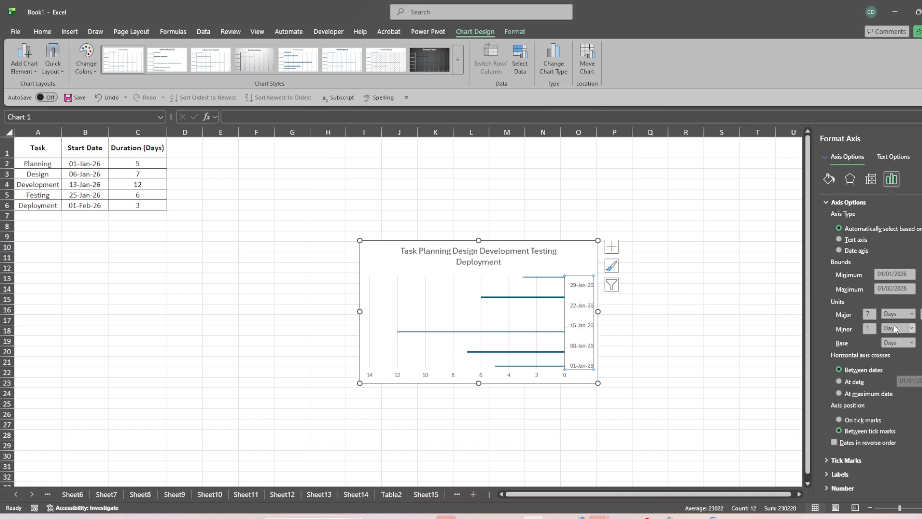